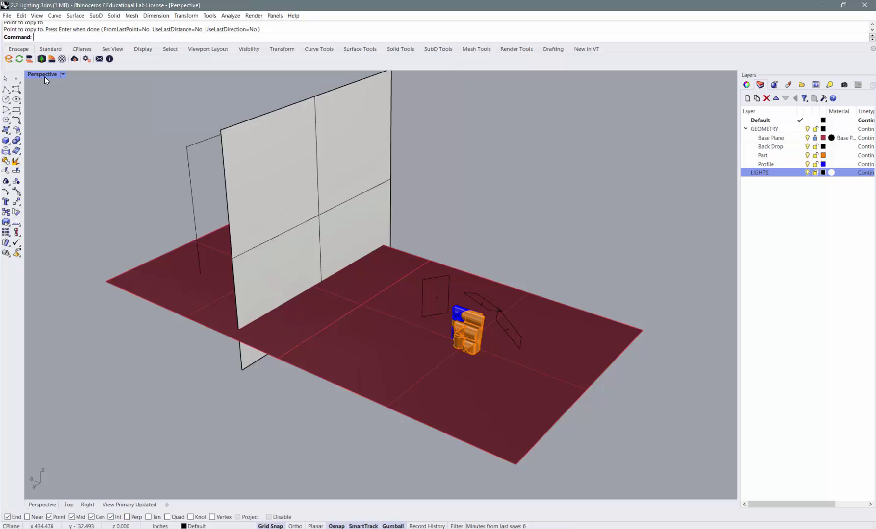
# Return to the four-viewport layout and restore the named view View Primary Updated in its own viewport.
pyautogui.doubleClick(45, 77)
pyautogui.click(458, 326)
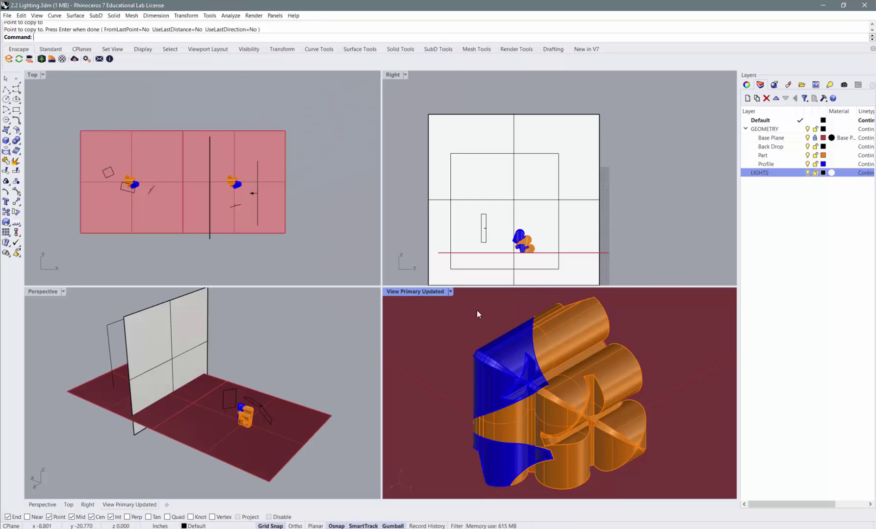
pyautogui.click(843, 84)
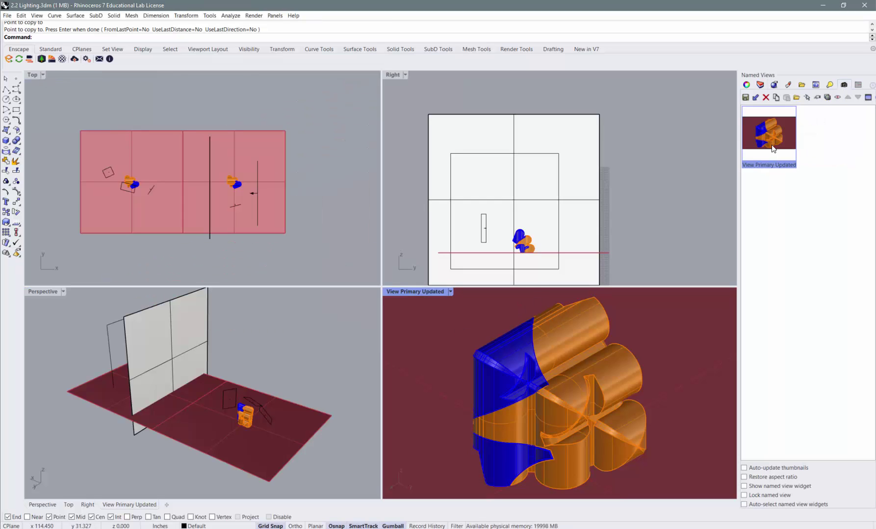
pyautogui.doubleClick(771, 148)
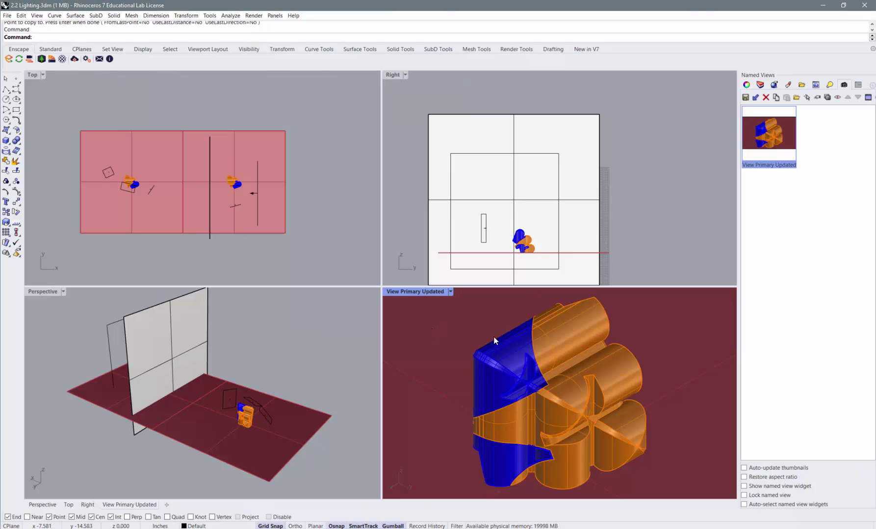
# Set the display mode of the View Primary Updated viewport to Rendered.
pyautogui.scroll(-2, 600, 121)
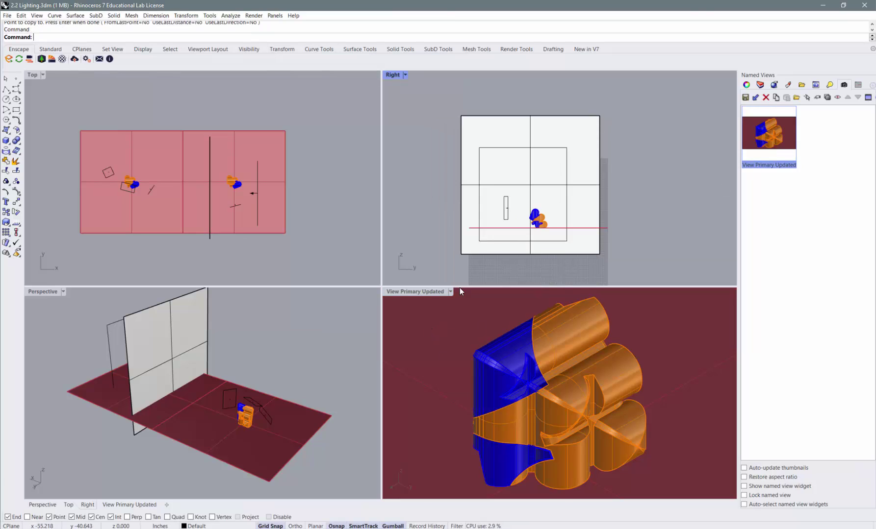
pyautogui.click(450, 291)
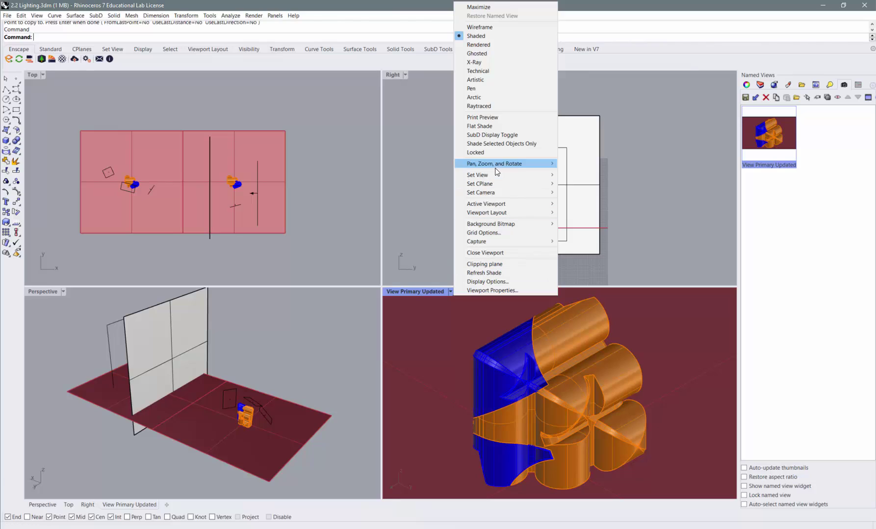
pyautogui.click(479, 45)
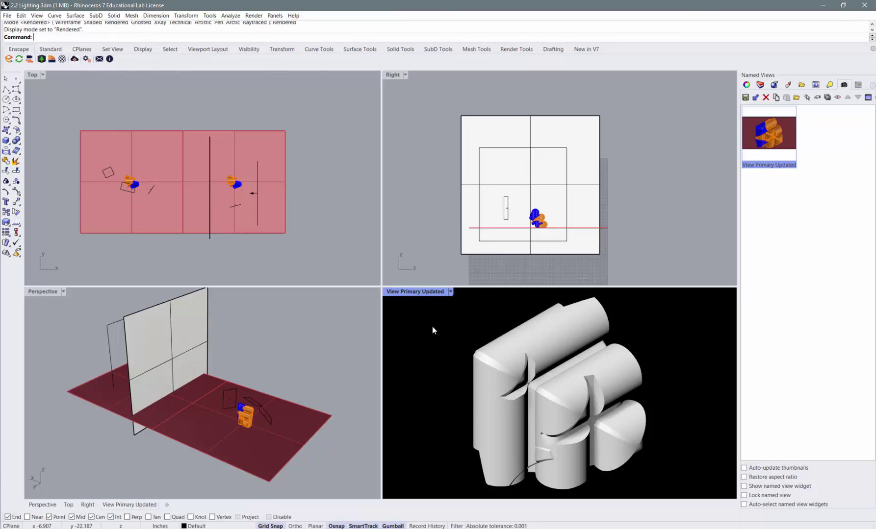
# Show the rendered viewport's camera object and view the scene's lights in the list and in the perspective viewport.
pyautogui.write('Camera')
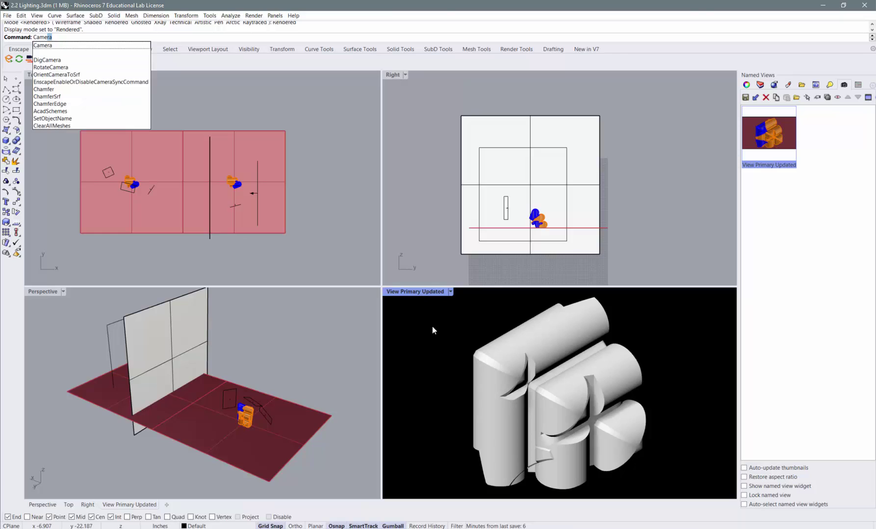
pyautogui.press('Return')
pyautogui.write('show')
pyautogui.press('Return')
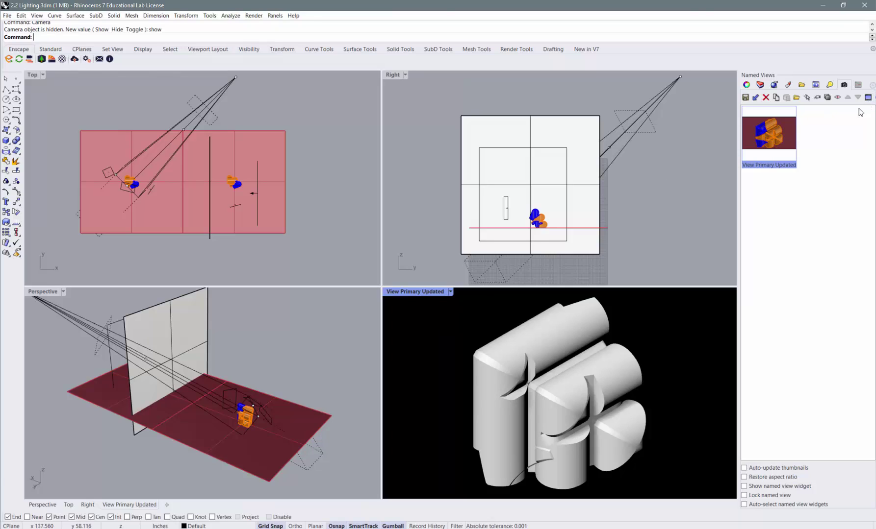
pyautogui.click(829, 85)
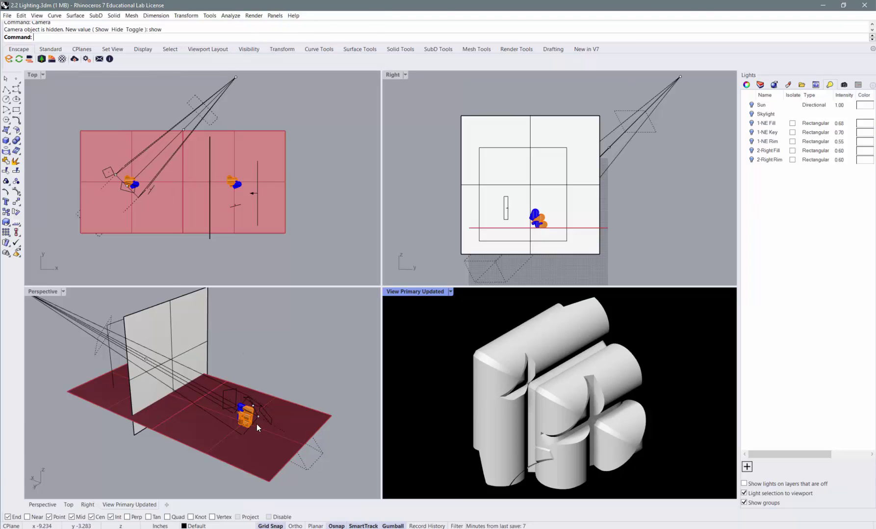
pyautogui.moveTo(257, 425)
pyautogui.mouseDown(button='right')
pyautogui.moveTo(282, 406)
pyautogui.moveTo(158, 417)
pyautogui.moveTo(268, 418)
pyautogui.mouseUp(button='right')
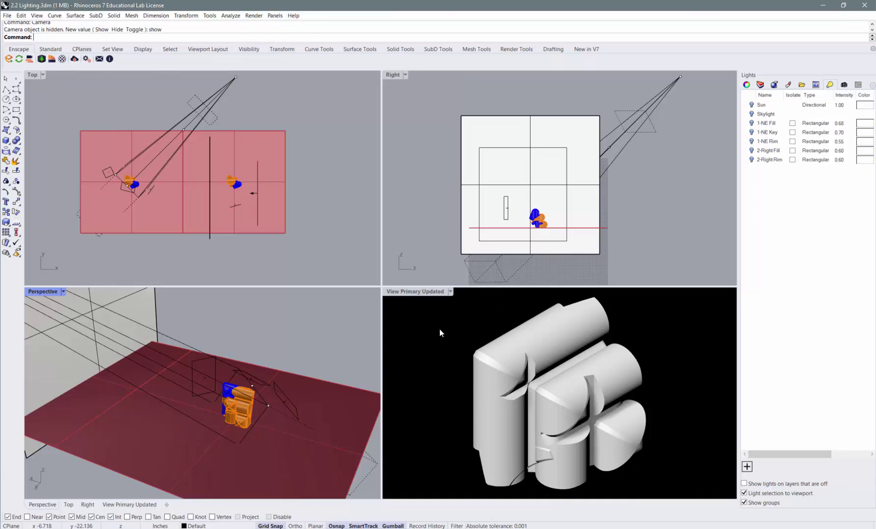
# Delete the saved named view View Primary Updated.
pyautogui.click(845, 87)
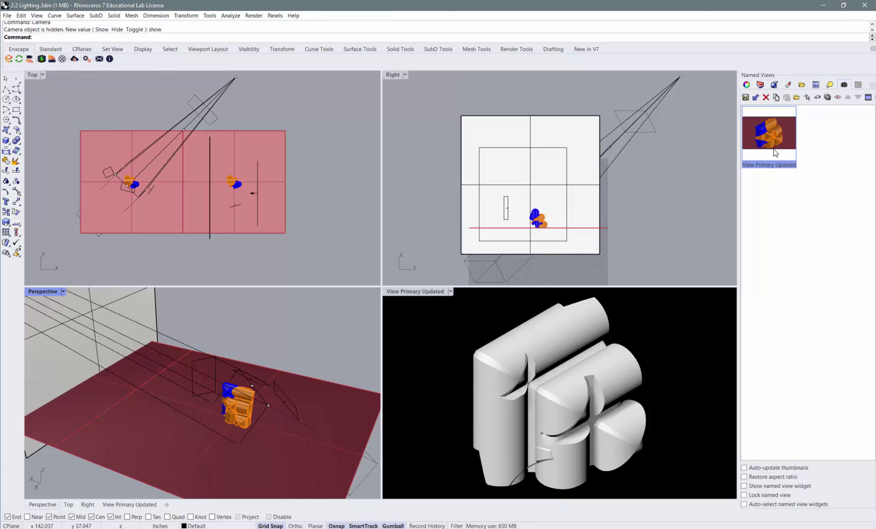
pyautogui.click(675, 328)
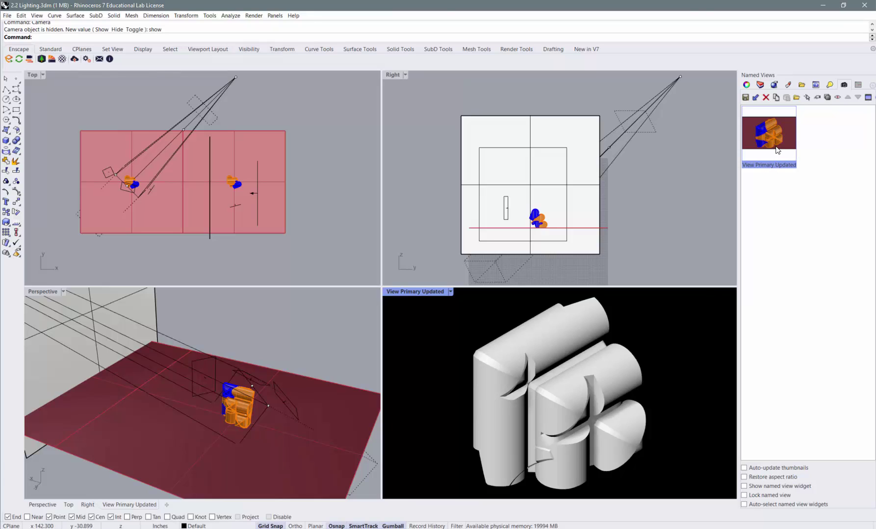
pyautogui.click(766, 98)
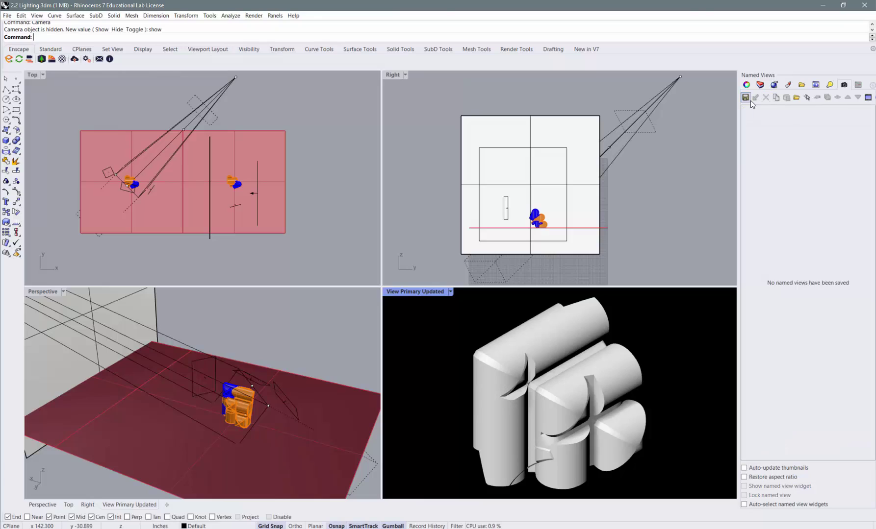
# Save the rendered viewport as a named view called NE Iso.
pyautogui.click(745, 97)
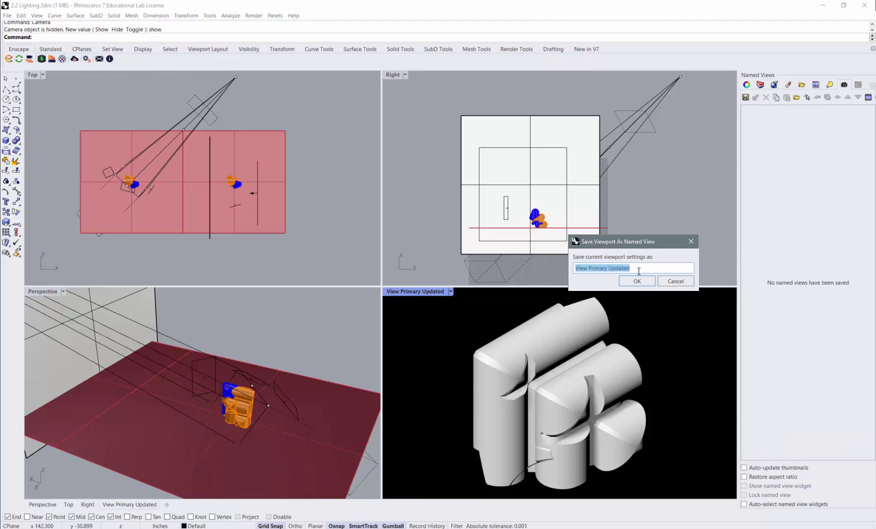
pyautogui.moveTo(635, 268); pyautogui.dragTo(561, 263)
pyautogui.write('NE Iso')
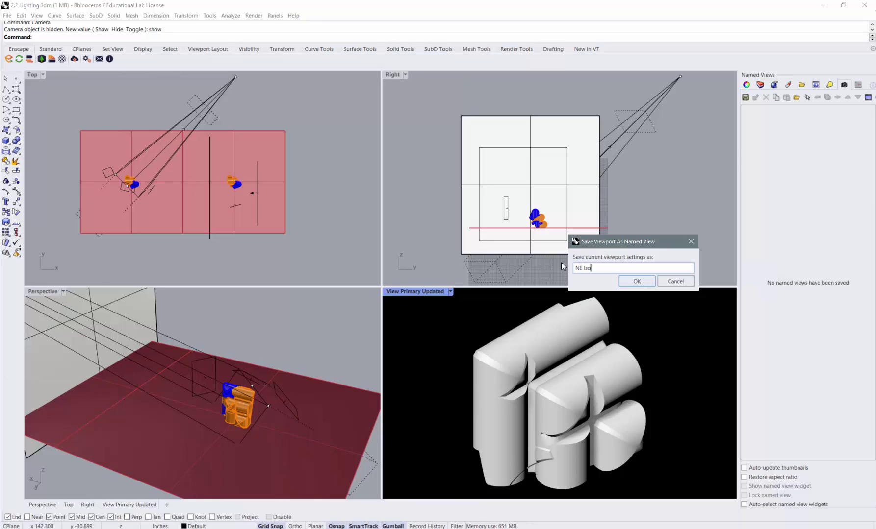
pyautogui.press('Return')
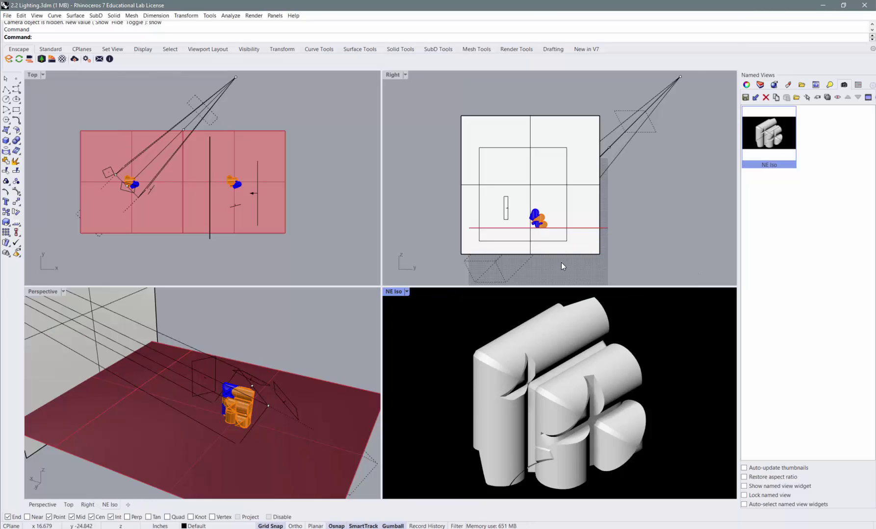
# Maximize the perspective viewport and set its display mode to Rendered.
pyautogui.click(829, 84)
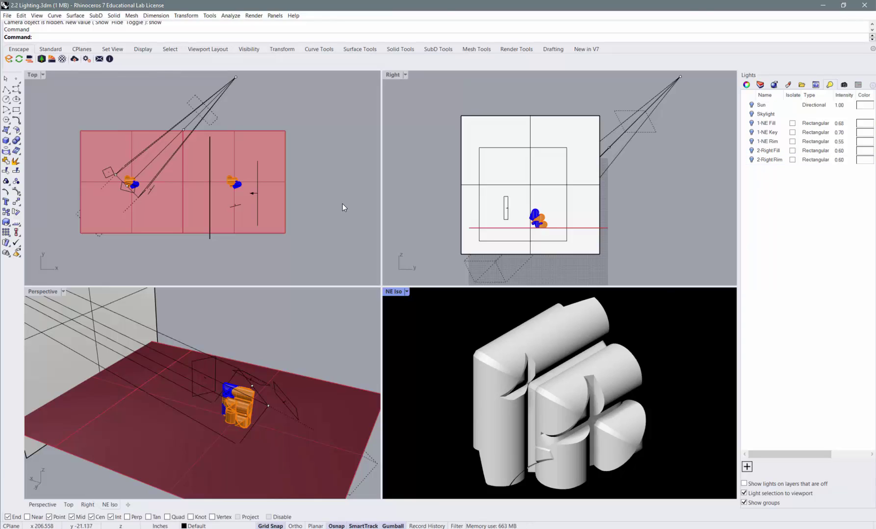
pyautogui.click(674, 196)
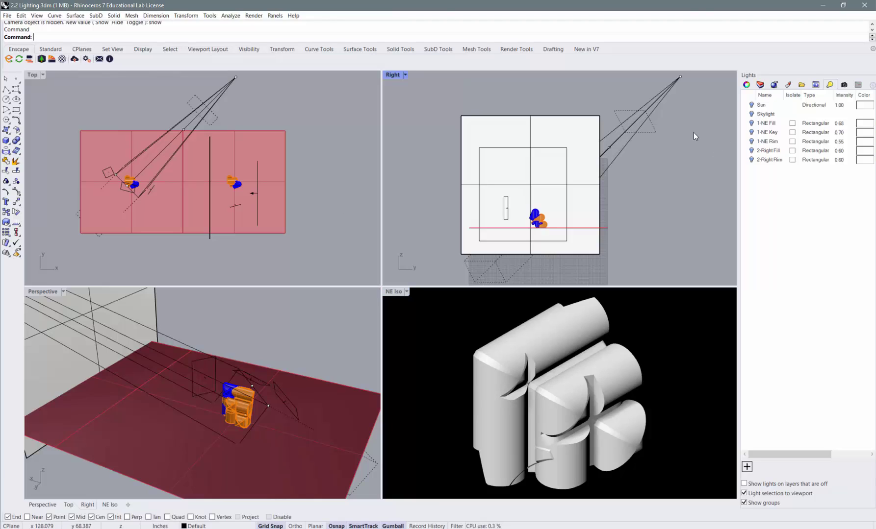
pyautogui.doubleClick(49, 293)
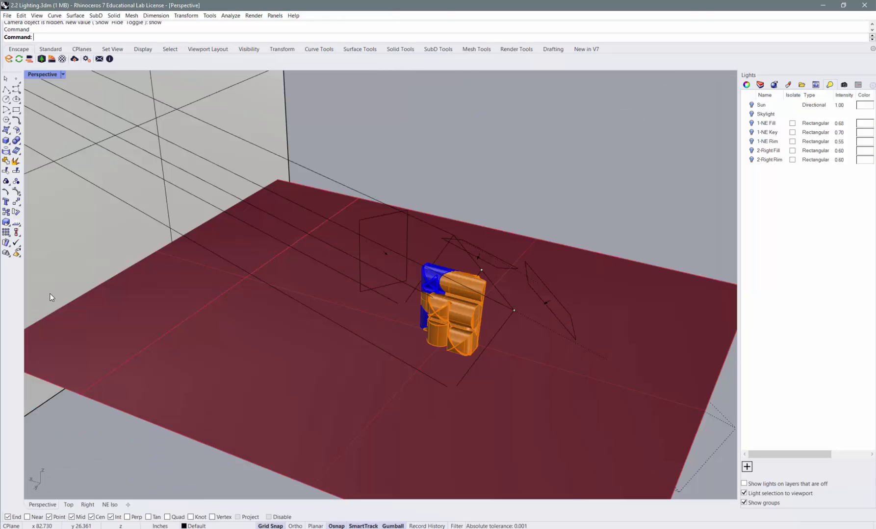
pyautogui.click(63, 75)
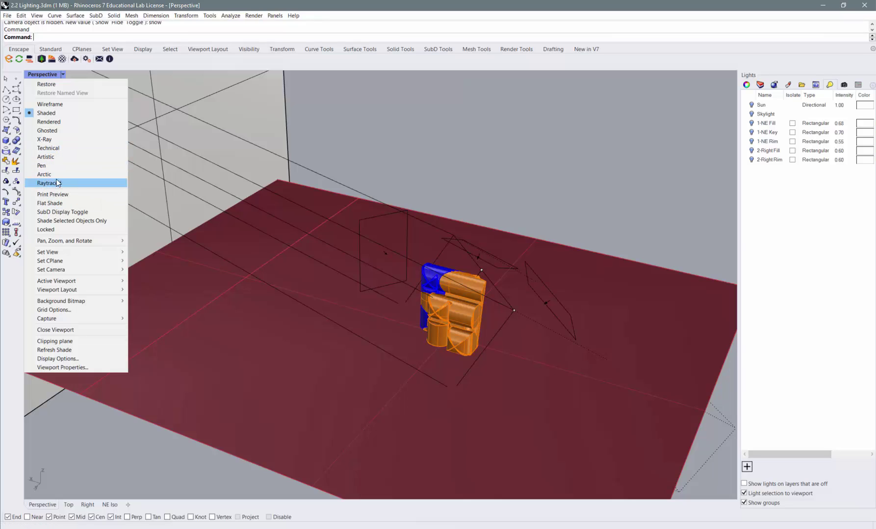
pyautogui.click(51, 121)
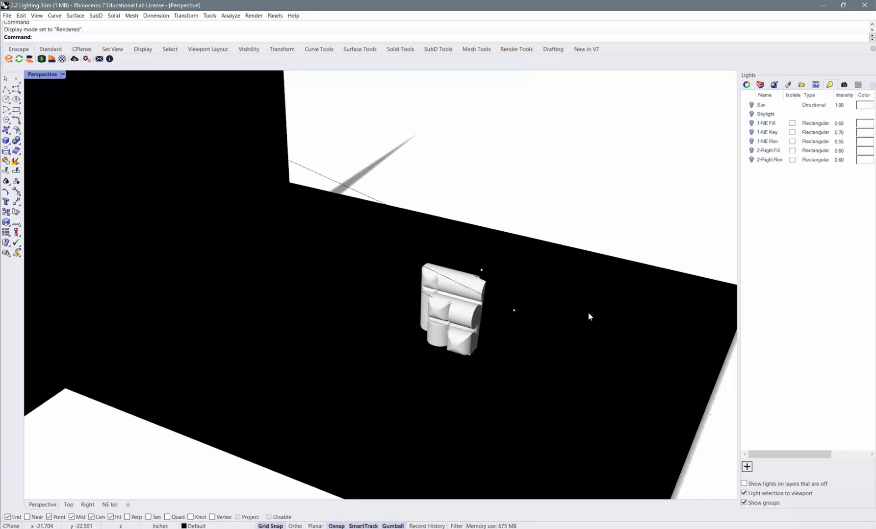
# Try applying the Base Plane material to the ground plane, and undo the assignment.
pyautogui.click(787, 85)
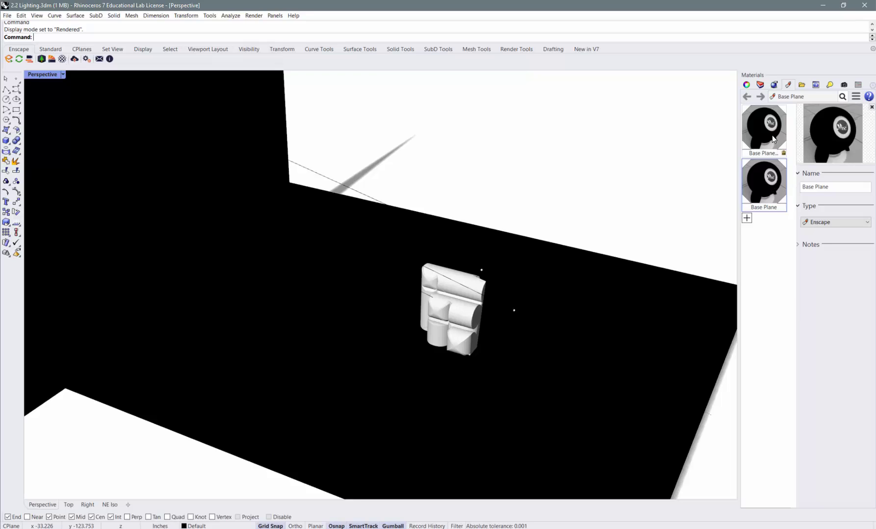
pyautogui.moveTo(765, 178); pyautogui.dragTo(610, 300)
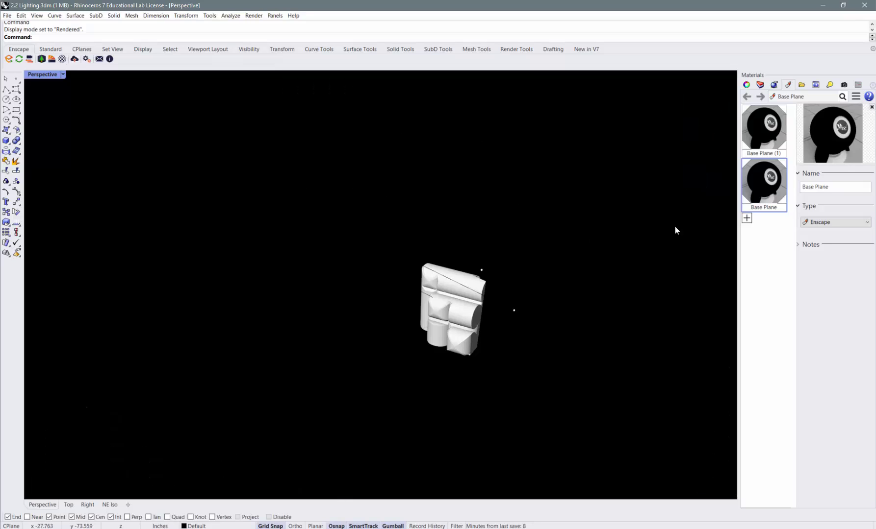
pyautogui.hotkey('ctrl', 'z')
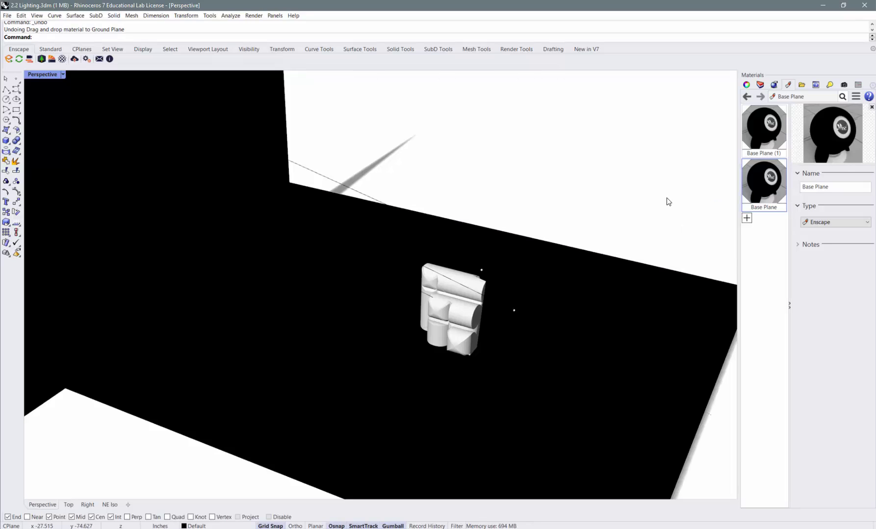
# Delete the duplicate material Base Plane (1).
pyautogui.scroll(-3, 559, 204)
pyautogui.moveTo(379, 343)
pyautogui.mouseDown(button='right')
pyautogui.moveTo(411, 332)
pyautogui.moveTo(514, 328)
pyautogui.moveTo(350, 350)
pyautogui.moveTo(367, 351)
pyautogui.mouseUp(button='right')
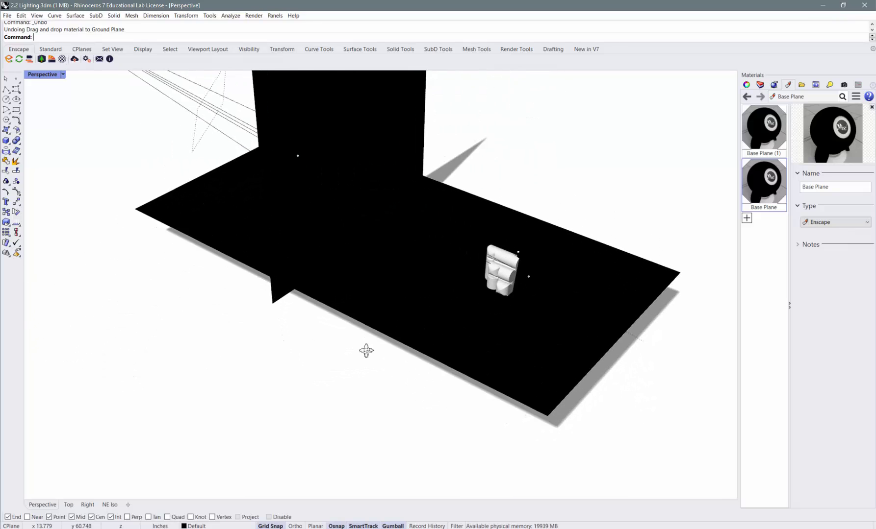
pyautogui.click(767, 132)
pyautogui.rightClick(767, 132)
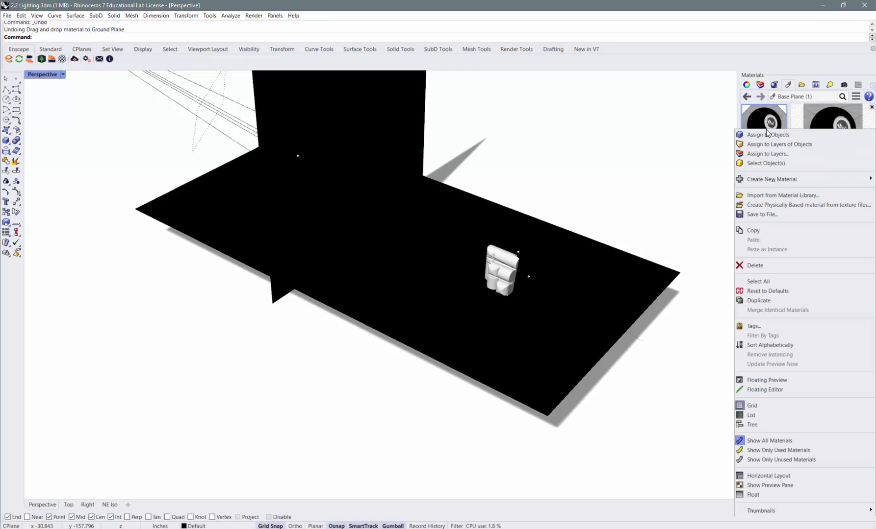
pyautogui.click(751, 266)
pyautogui.click(484, 290)
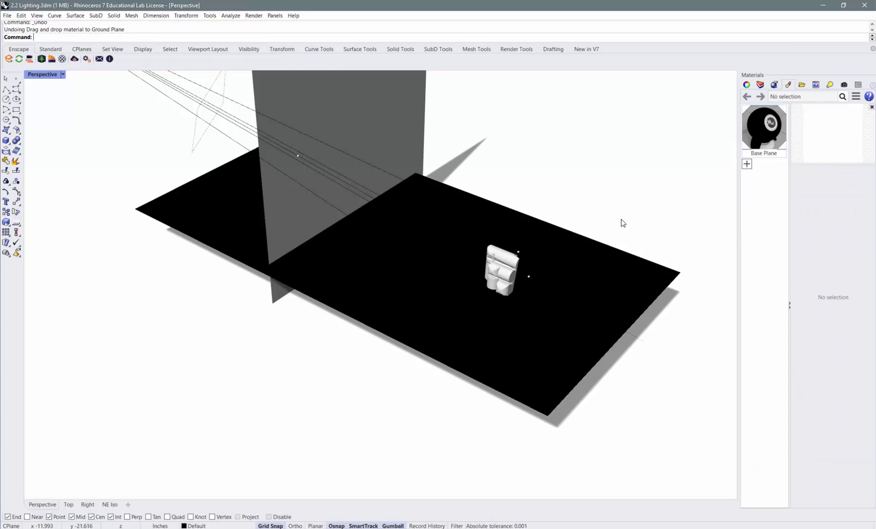
# Assign the Base Plane material to the vertical backdrop surface.
pyautogui.moveTo(764, 130); pyautogui.dragTo(371, 128)
pyautogui.click(617, 142)
pyautogui.moveTo(451, 294); pyautogui.dragTo(454, 346, button='right')
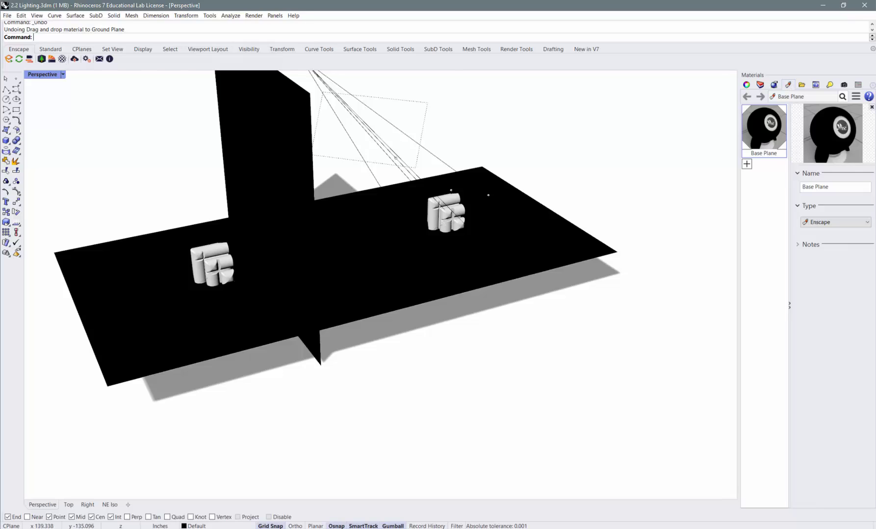
# Create a new Plaster material and keep the name Plaster.
pyautogui.click(747, 165)
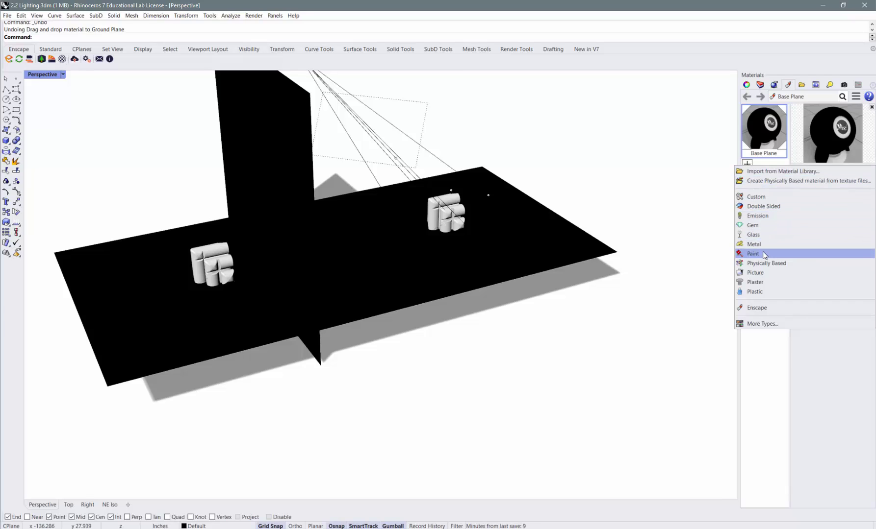
pyautogui.click(763, 284)
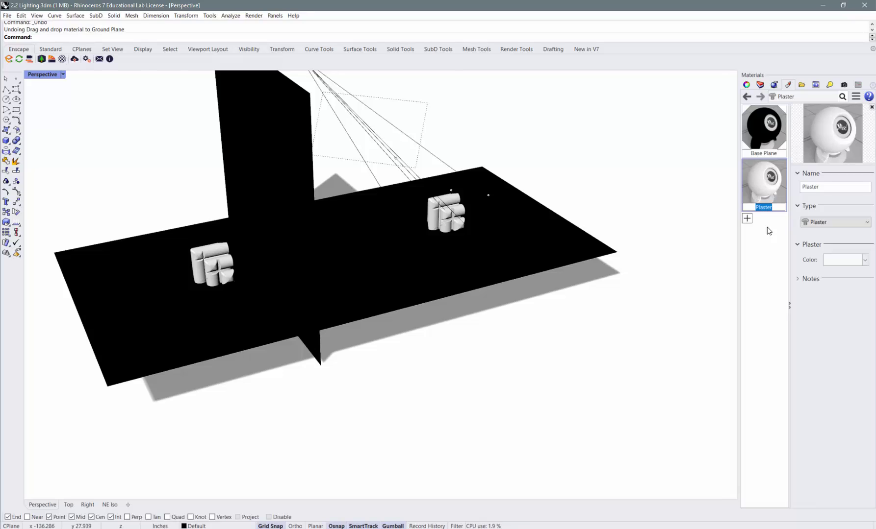
pyautogui.press('Return')
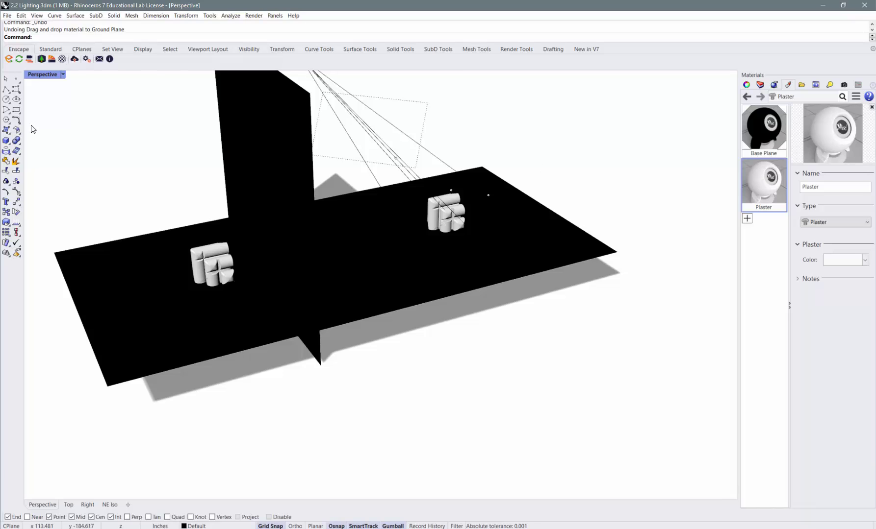
# Switch the perspective viewport's display mode to Shaded.
pyautogui.click(63, 75)
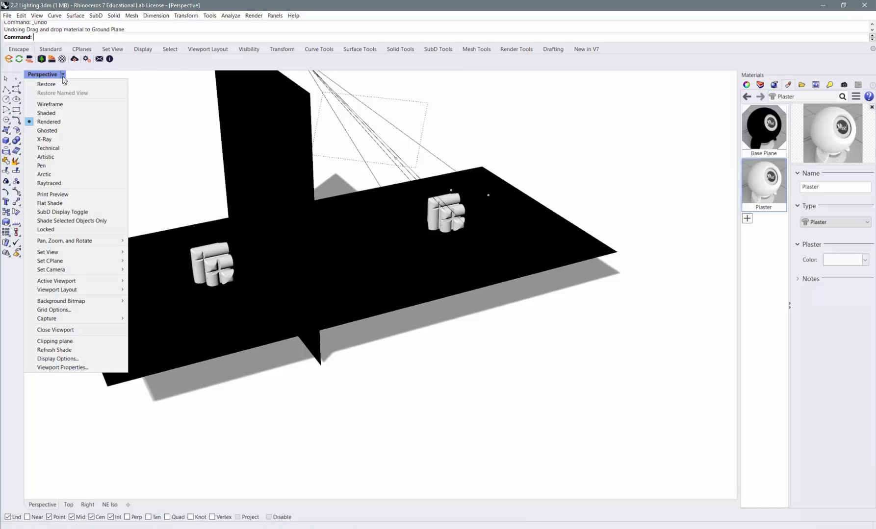
pyautogui.click(53, 113)
pyautogui.scroll(5, 414, 154)
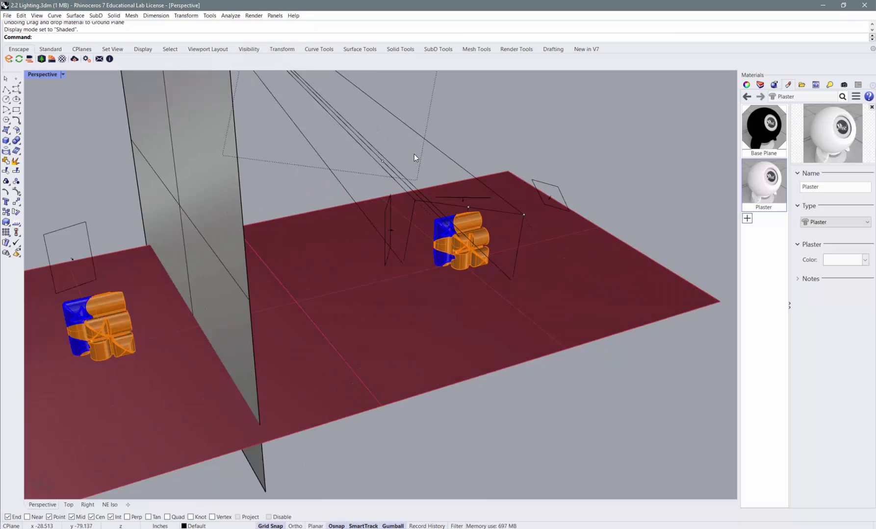
# Assign the Plaster material to the lower blue profile piece of the part copy in the NE Iso camera's view.
pyautogui.moveTo(766, 181); pyautogui.dragTo(456, 278)
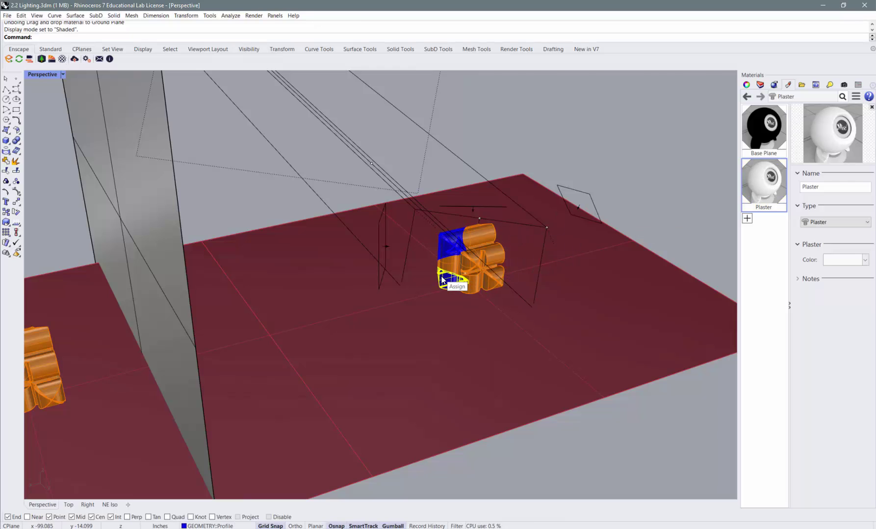
pyautogui.scroll(-6, 602, 202)
pyautogui.scroll(5, 312, 283)
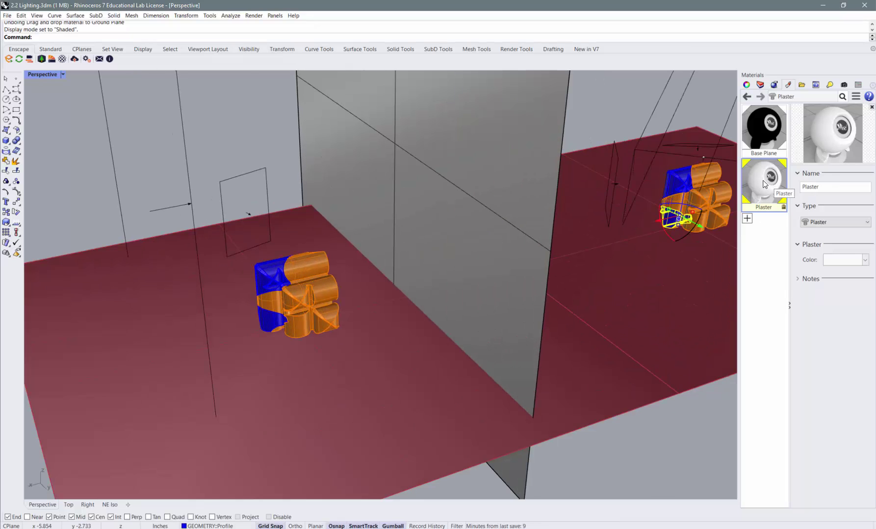
# Assign the Plaster material to the upper and lower blue profile pieces of the nearer part copy, then clear the selection.
pyautogui.moveTo(763, 184); pyautogui.dragTo(283, 273)
pyautogui.moveTo(768, 177); pyautogui.dragTo(276, 318)
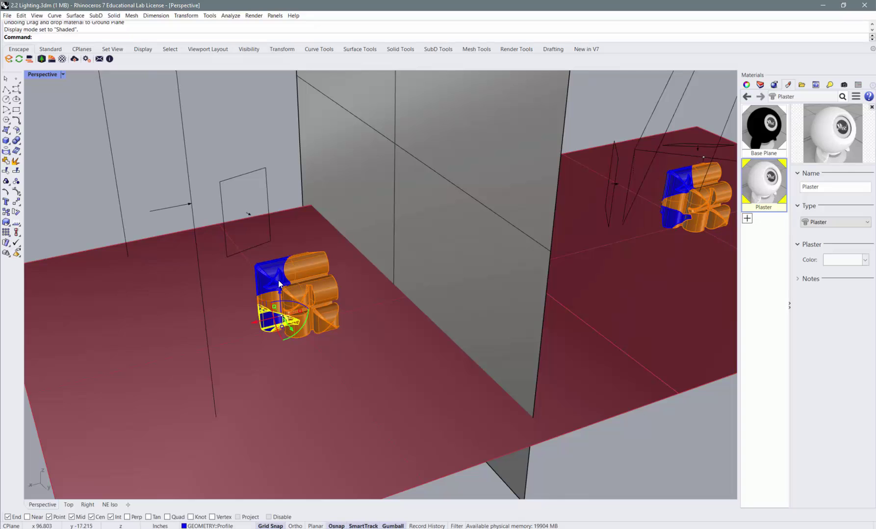
pyautogui.click(284, 160)
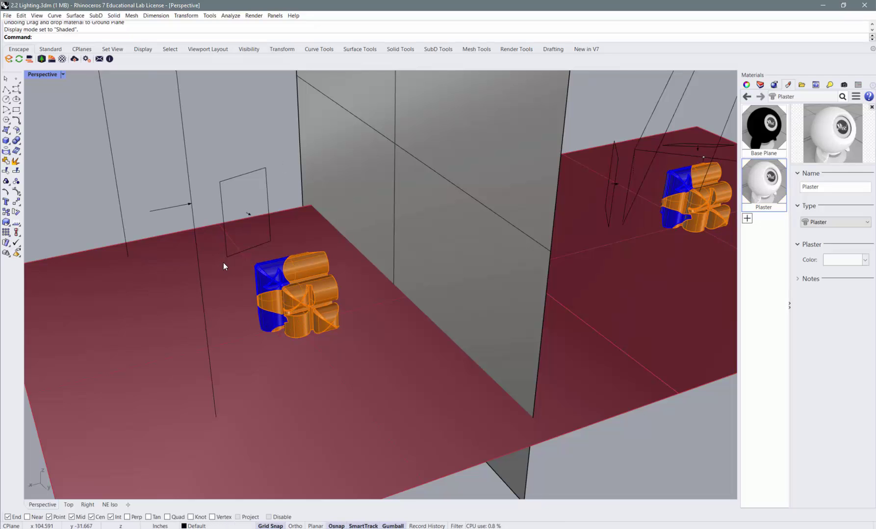
# Change the Plaster material's type to Enscape.
pyautogui.scroll(-5, 224, 265)
pyautogui.moveTo(563, 367)
pyautogui.mouseDown(button='right')
pyautogui.moveTo(540, 361)
pyautogui.moveTo(557, 362)
pyautogui.mouseUp(button='right')
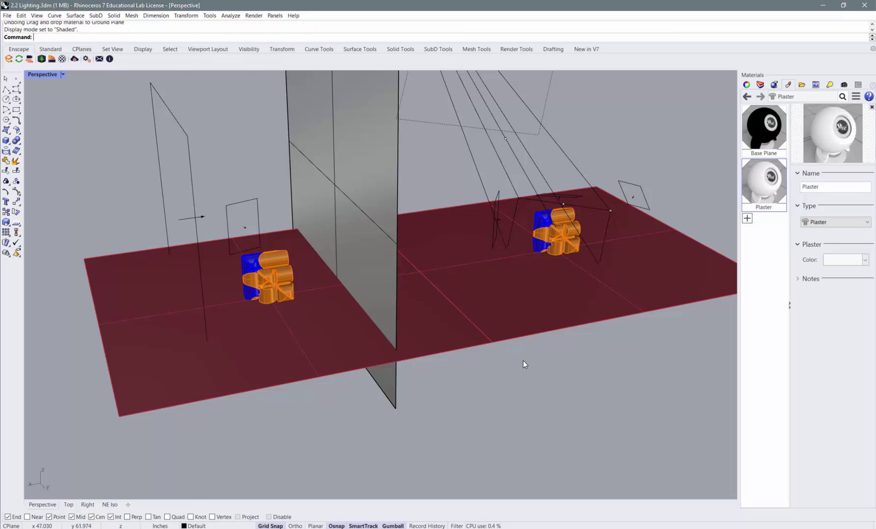
pyautogui.click(762, 190)
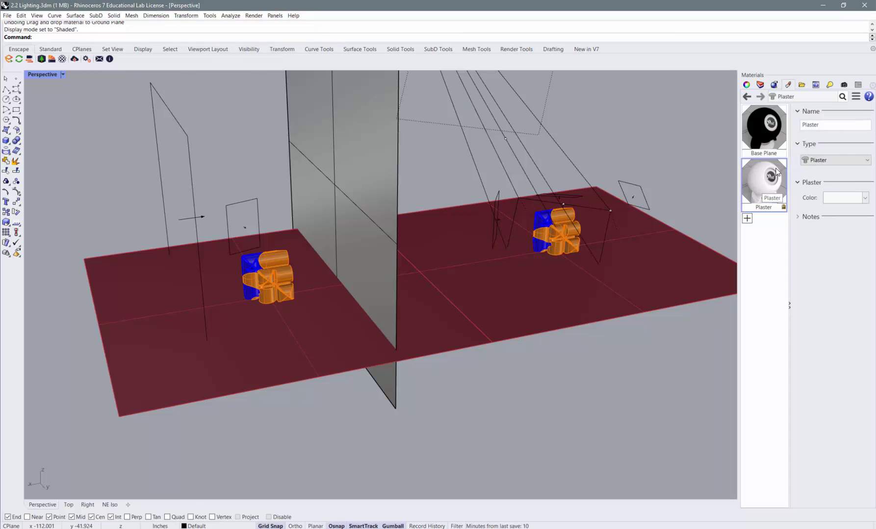
pyautogui.click(844, 165)
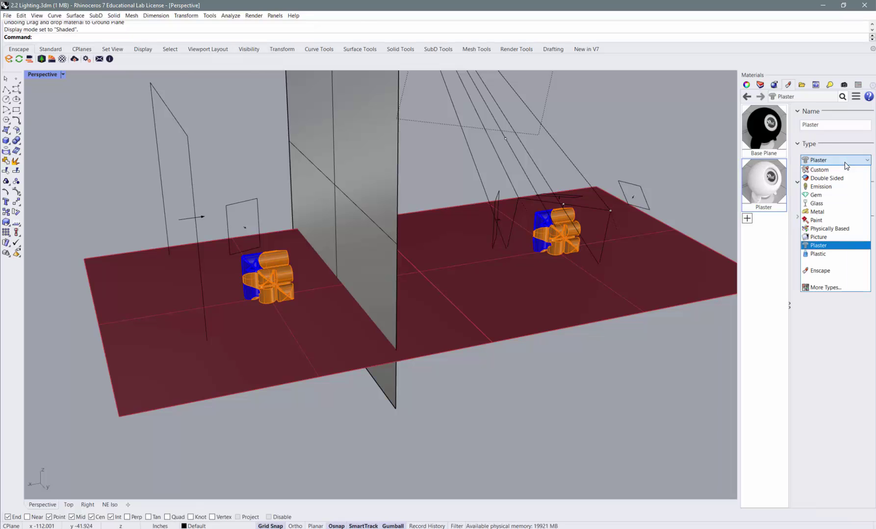
pyautogui.click(838, 271)
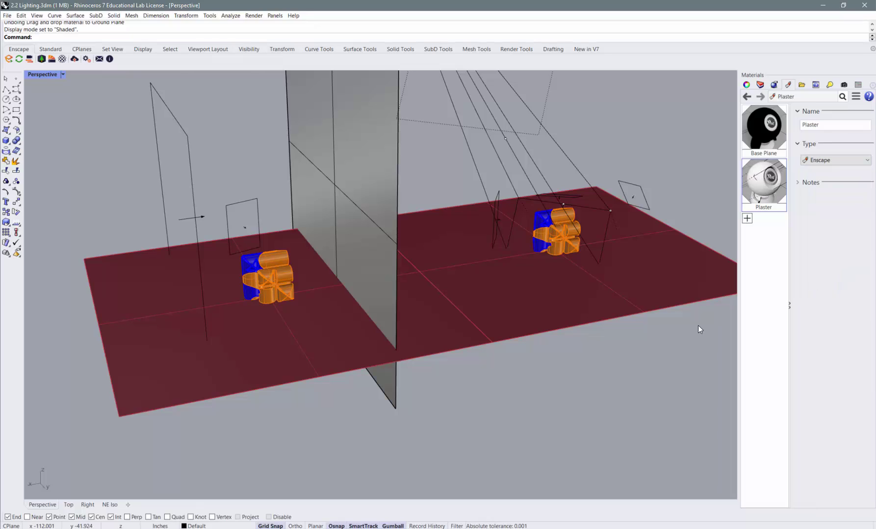